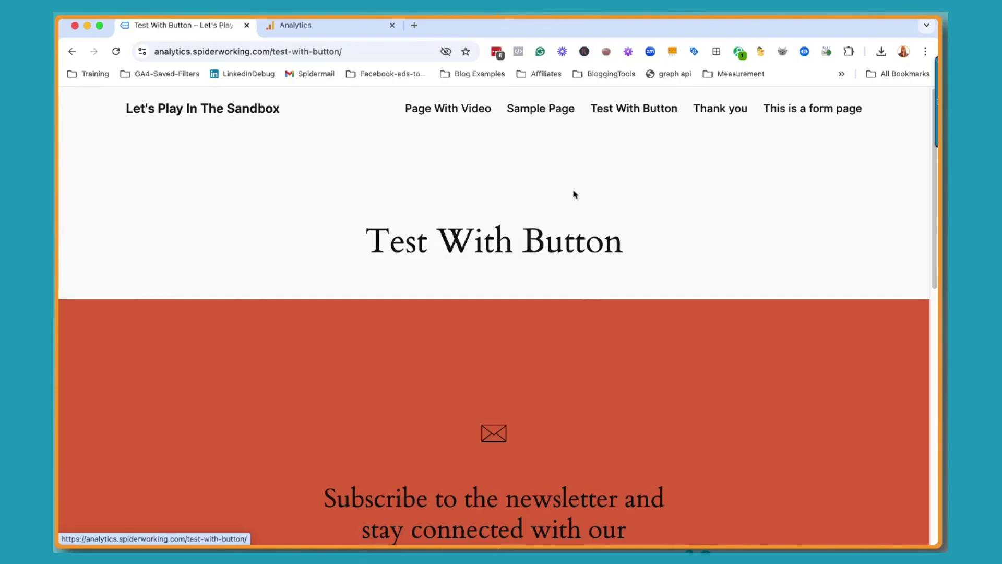
# - Scroll the Test With Button page down past the newsletter block to 'Click this link'
pyautogui.scroll(-7, 578, 305)
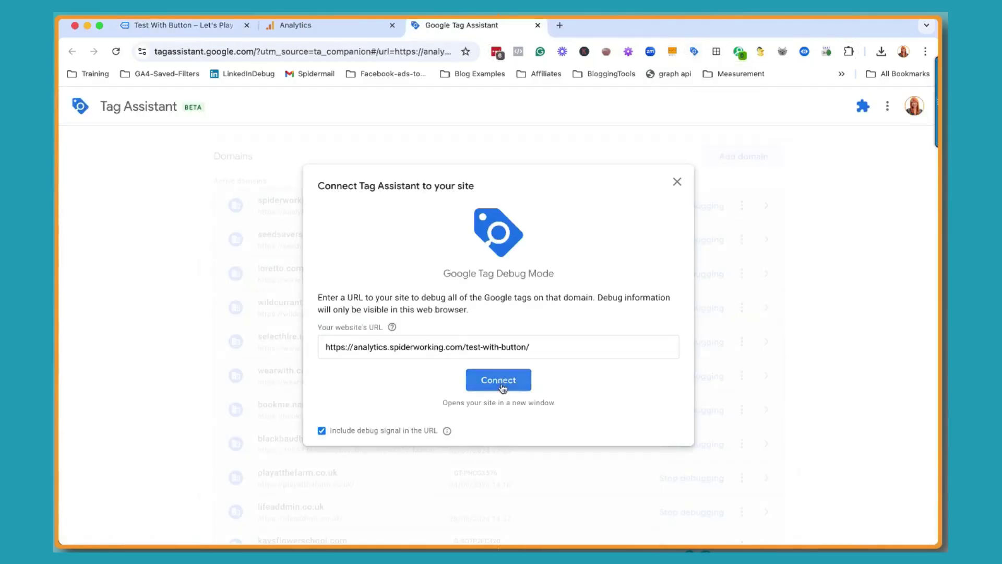
# - Connect Tag Assistant to the Test With Button page and show GT-PBN5JK2's Page view hit
pyautogui.click(502, 385)
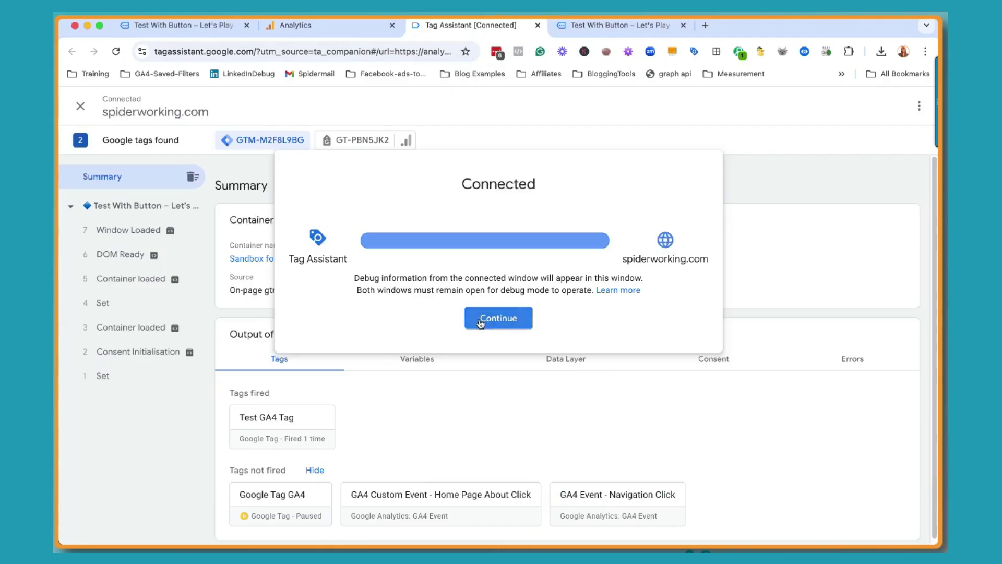
pyautogui.click(479, 324)
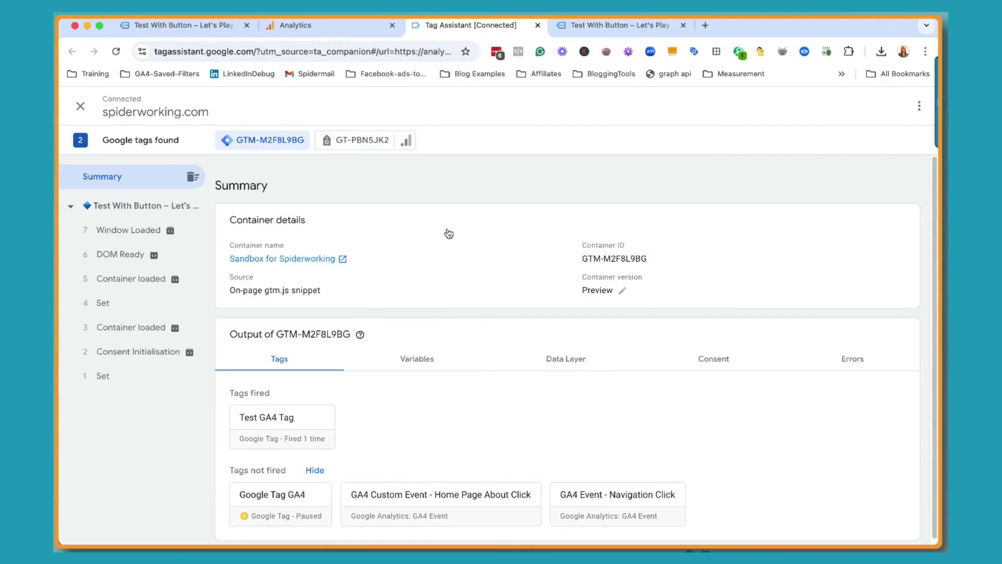
pyautogui.click(360, 140)
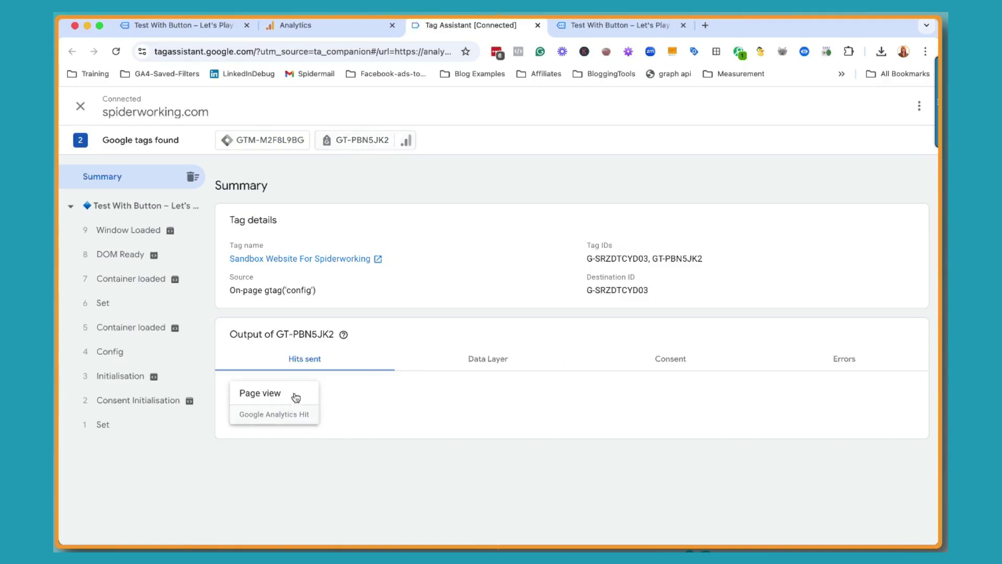
# - On the debug-enabled page, follow 'Click this link' to LinkedIn, then return to Tag Assistant
pyautogui.click(610, 29)
pyautogui.scroll(-3, 542, 284)
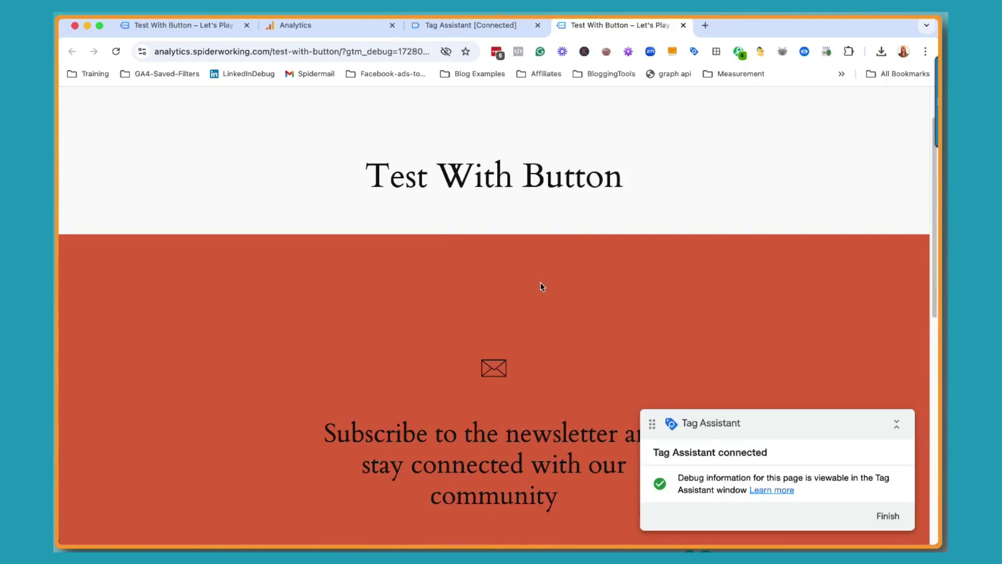
pyautogui.scroll(-5, 540, 286)
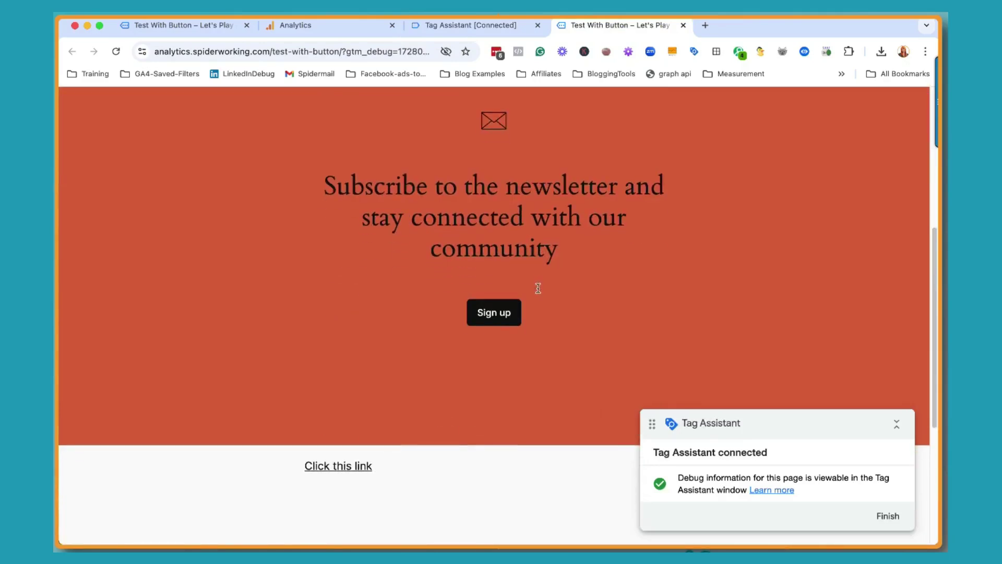
pyautogui.click(344, 467)
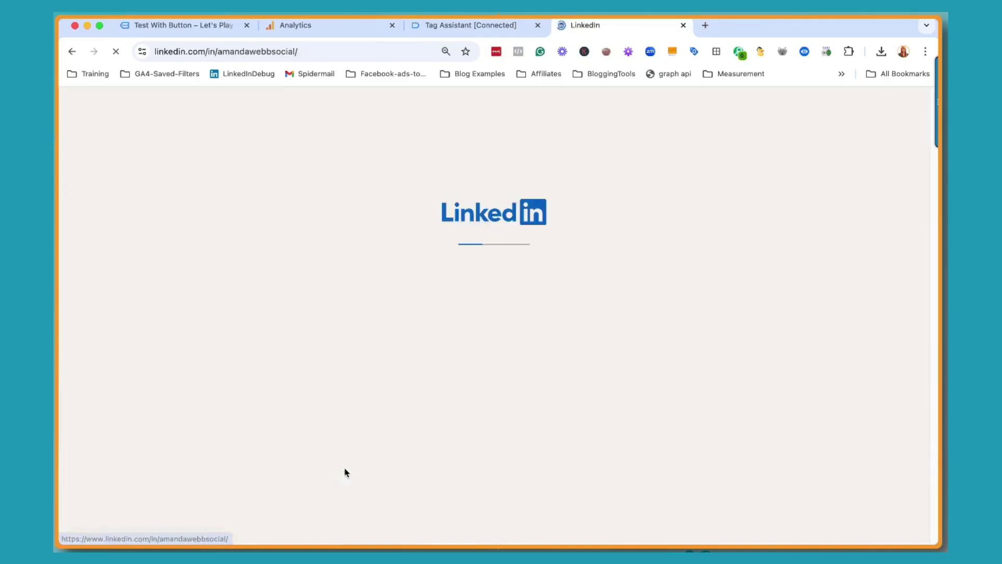
pyautogui.click(492, 24)
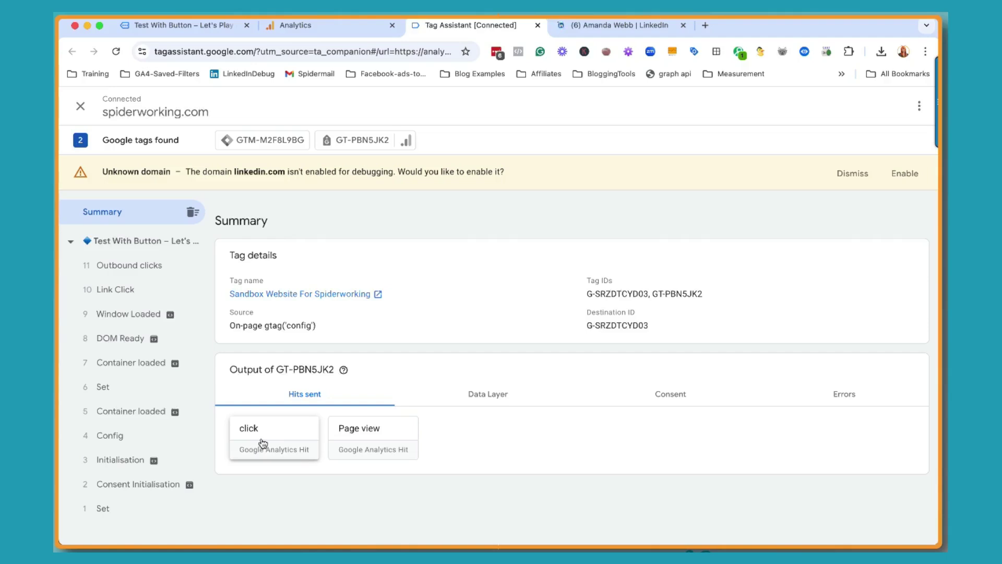
# - Open the click hit's details and select the LinkedIn profile URL in ep.link_url, then go to Analytics
pyautogui.click(262, 447)
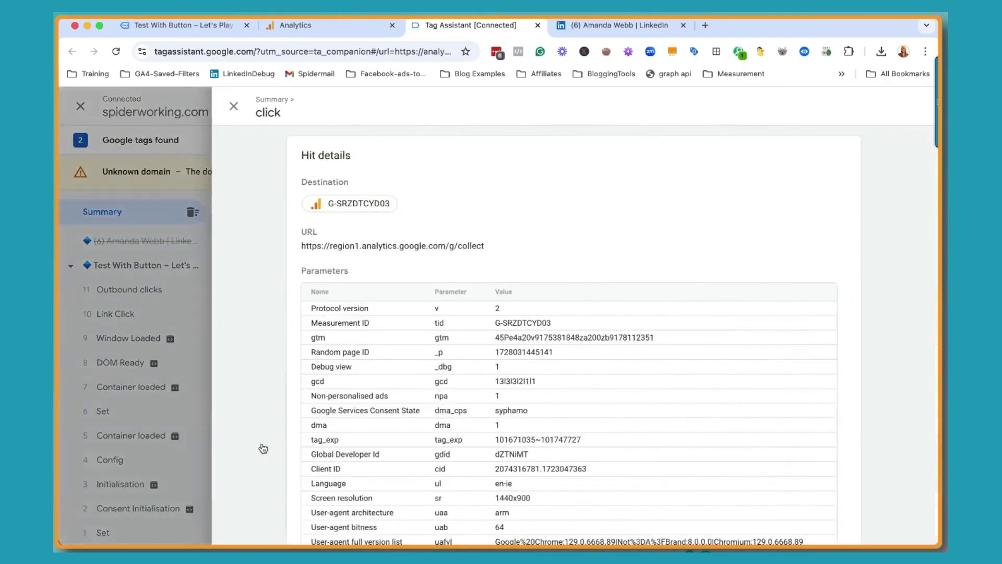
pyautogui.scroll(-2, 435, 337)
pyautogui.scroll(-5, 434, 338)
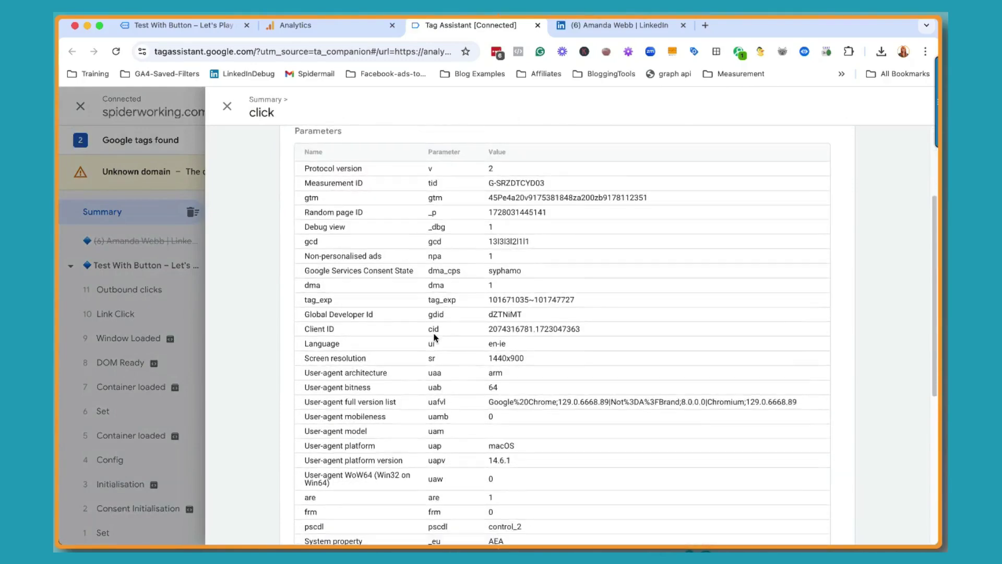
pyautogui.scroll(-3, 435, 339)
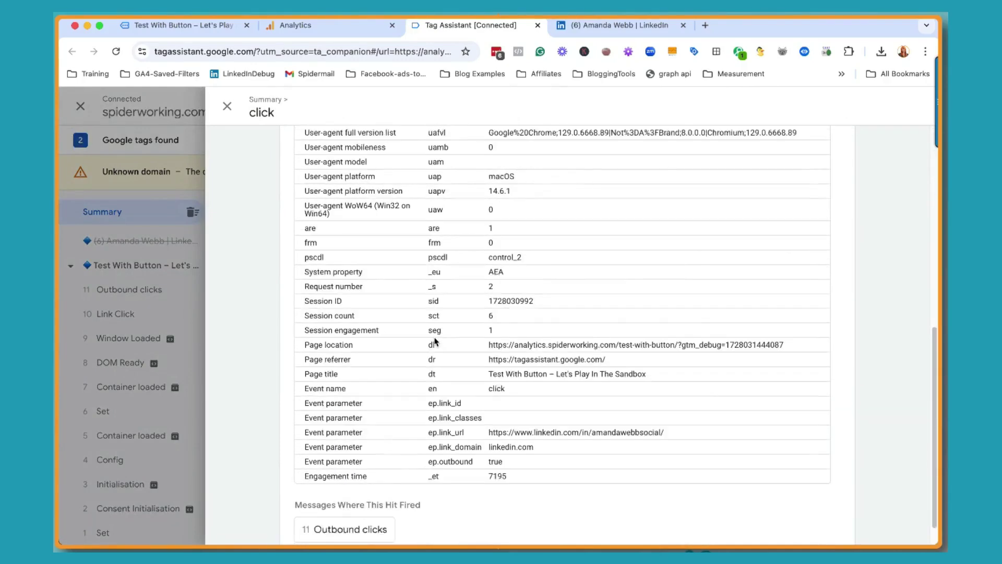
pyautogui.scroll(7, 435, 341)
pyautogui.scroll(1, 435, 341)
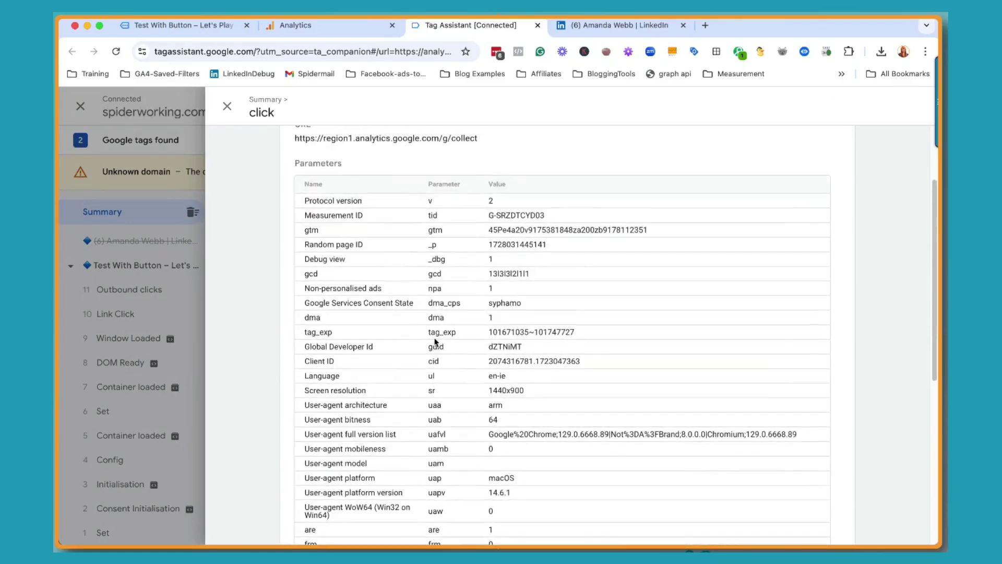
pyautogui.scroll(-7, 435, 342)
pyautogui.scroll(-2, 435, 341)
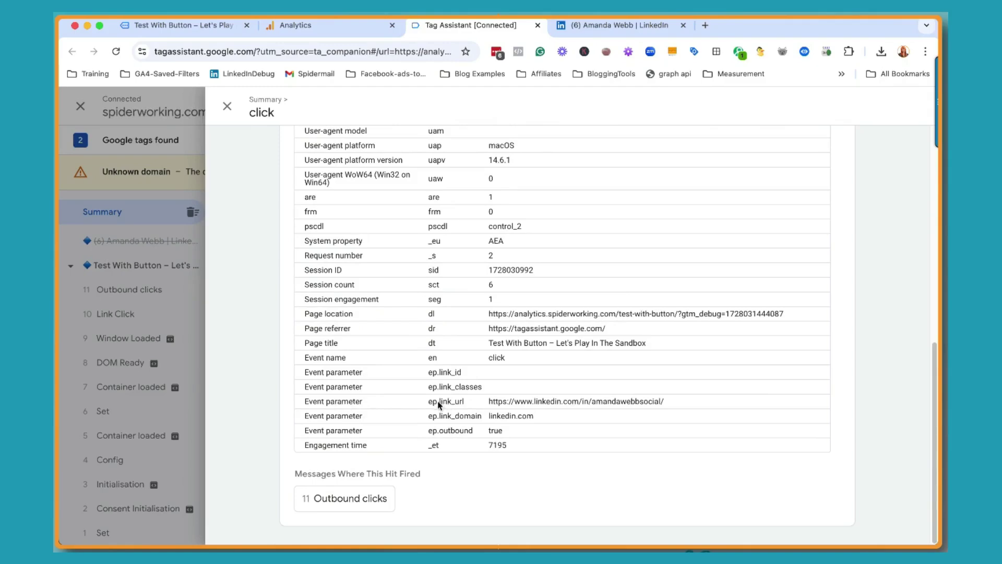
pyautogui.moveTo(437, 403); pyautogui.dragTo(669, 406)
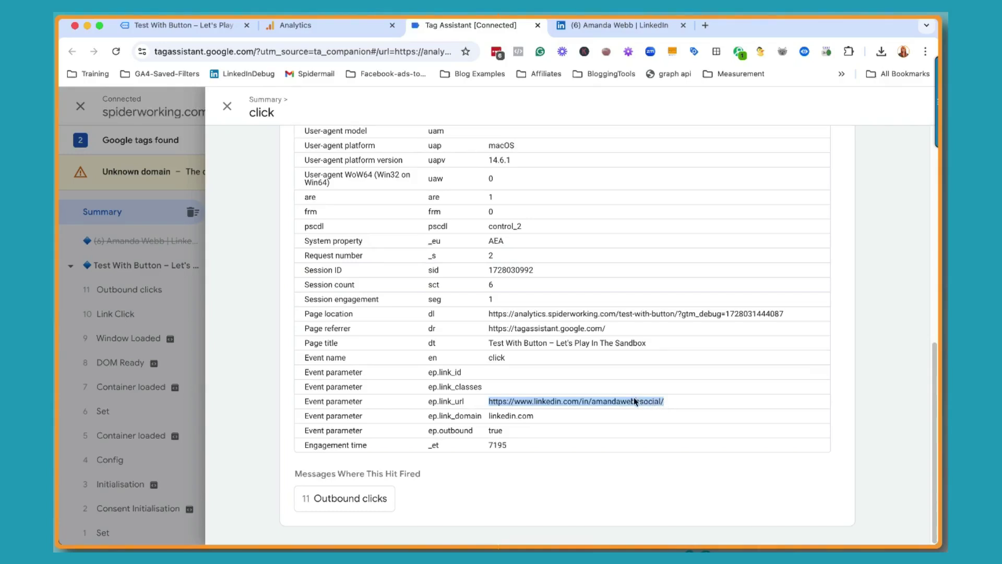
pyautogui.click(294, 26)
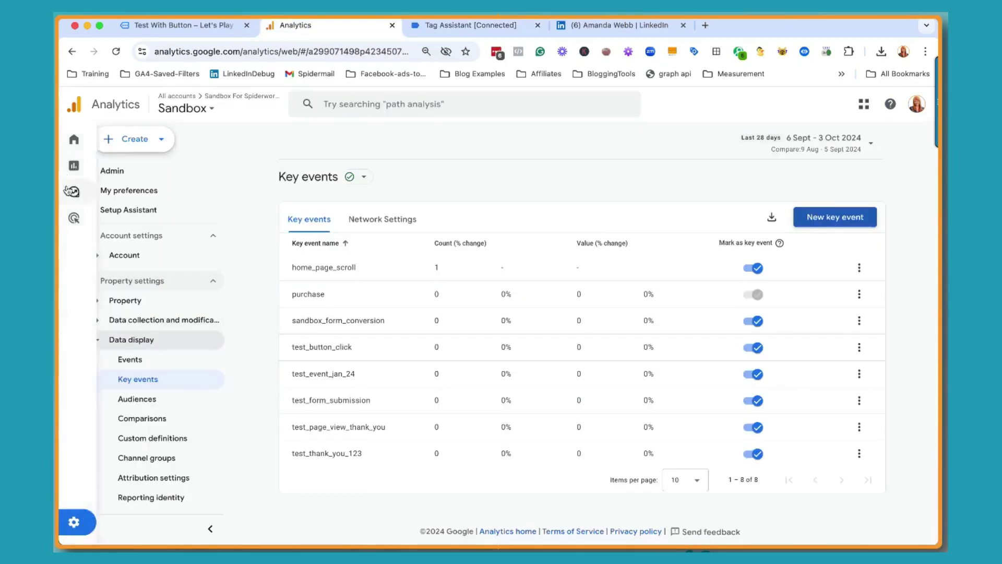
# - From Admin > Data display > Events, create a new custom event named test_click_linkedin
pyautogui.click(67, 532)
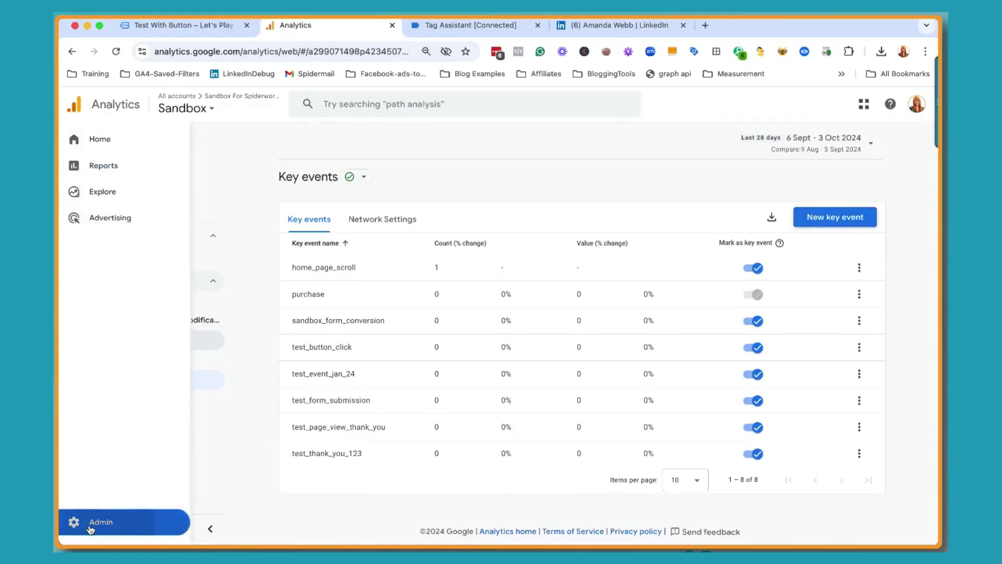
pyautogui.scroll(-1, 367, 490)
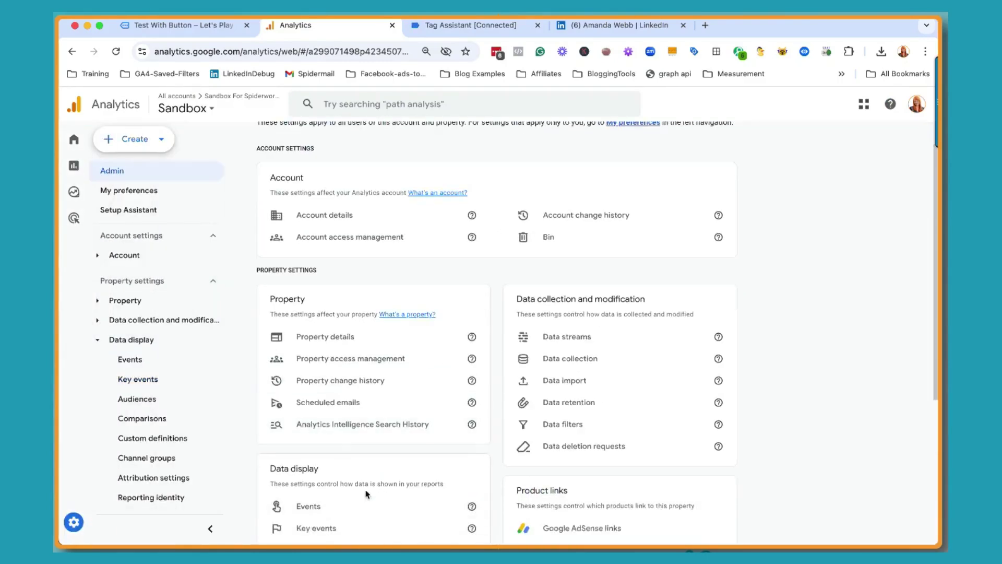
pyautogui.click(326, 505)
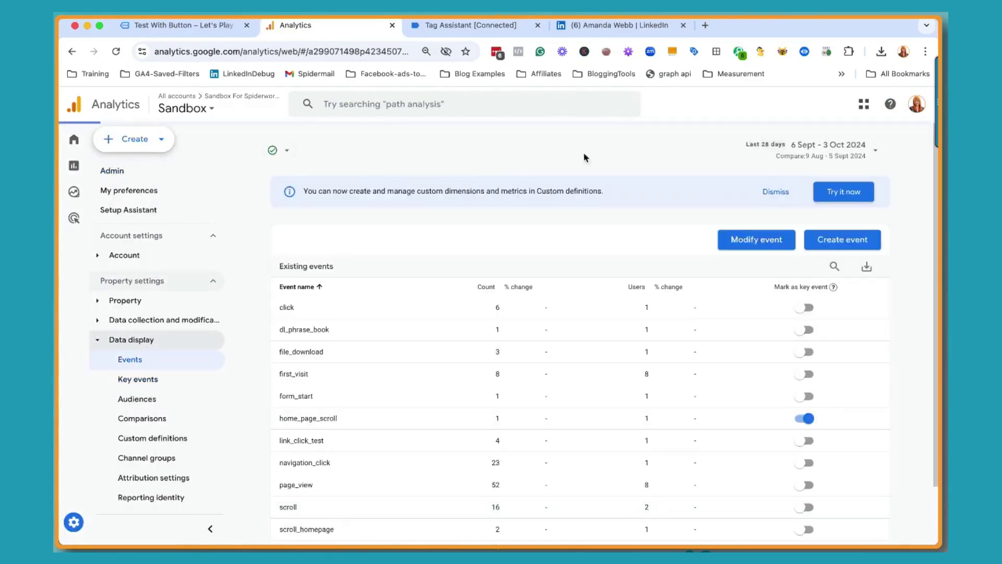
pyautogui.click(831, 241)
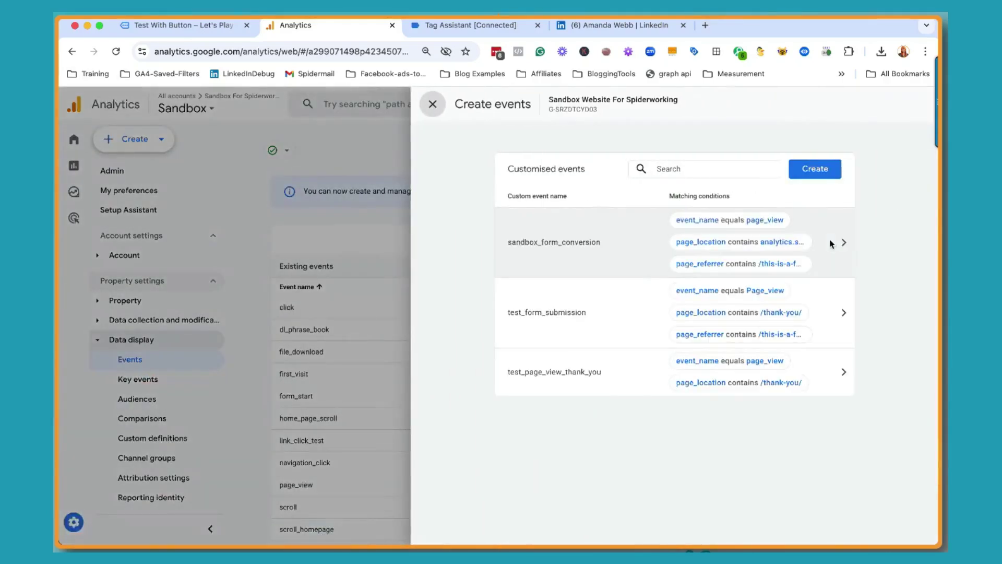
pyautogui.click(796, 172)
pyautogui.click(473, 226)
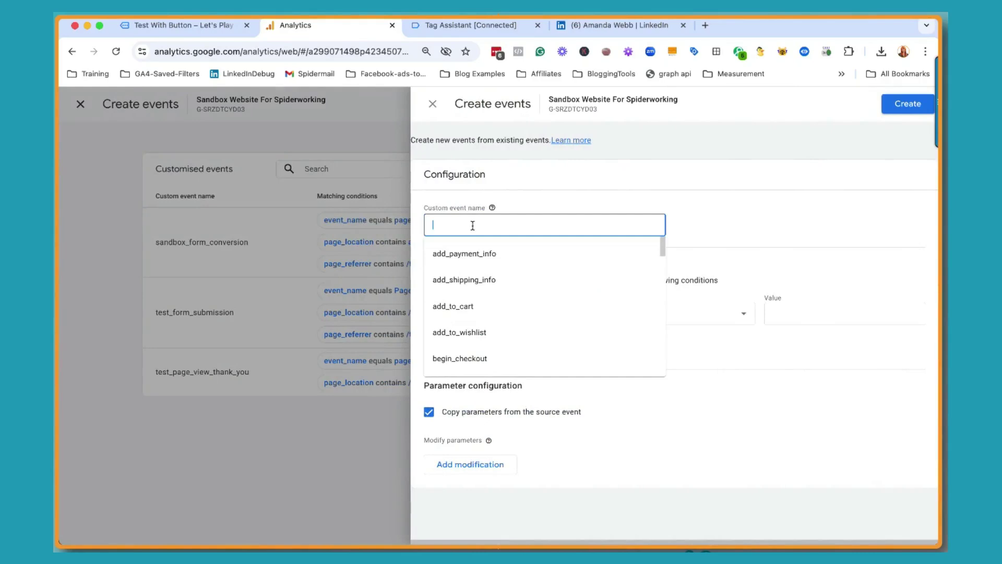
pyautogui.write('test')
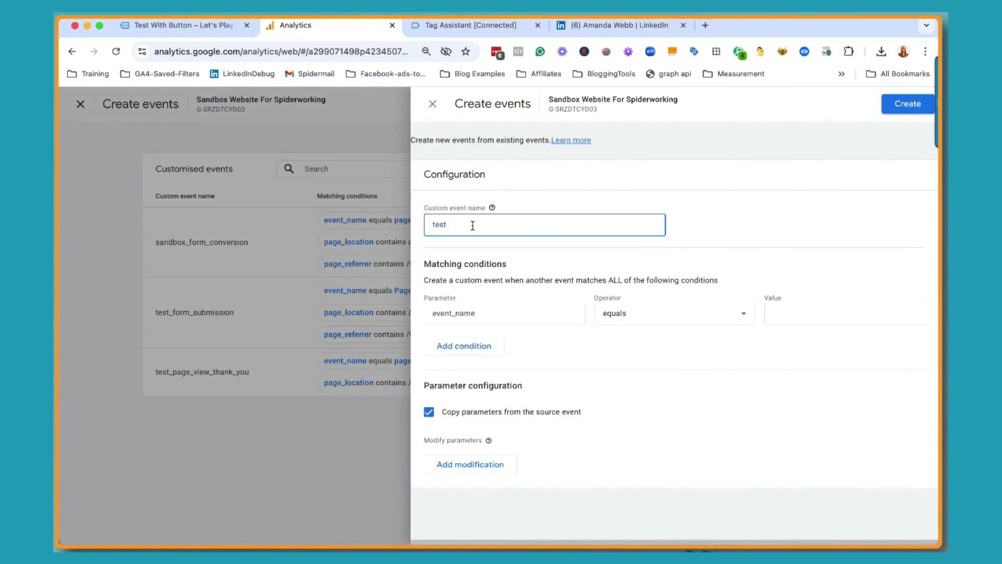
pyautogui.write('_click_linkedin')
# - Reopen the click hit's details in Tag Assistant and select its event name 'click'
pyautogui.click(478, 21)
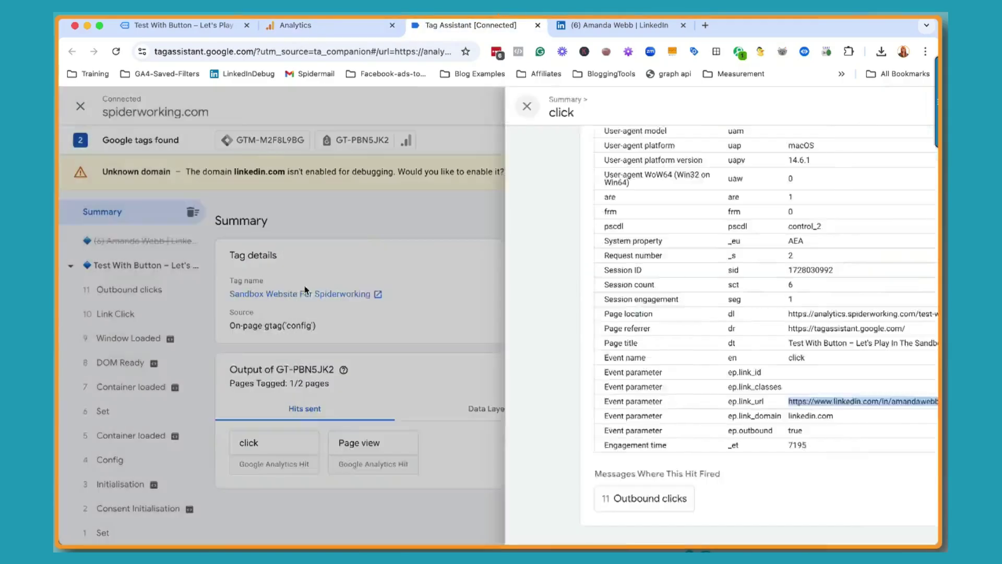
pyautogui.click(305, 290)
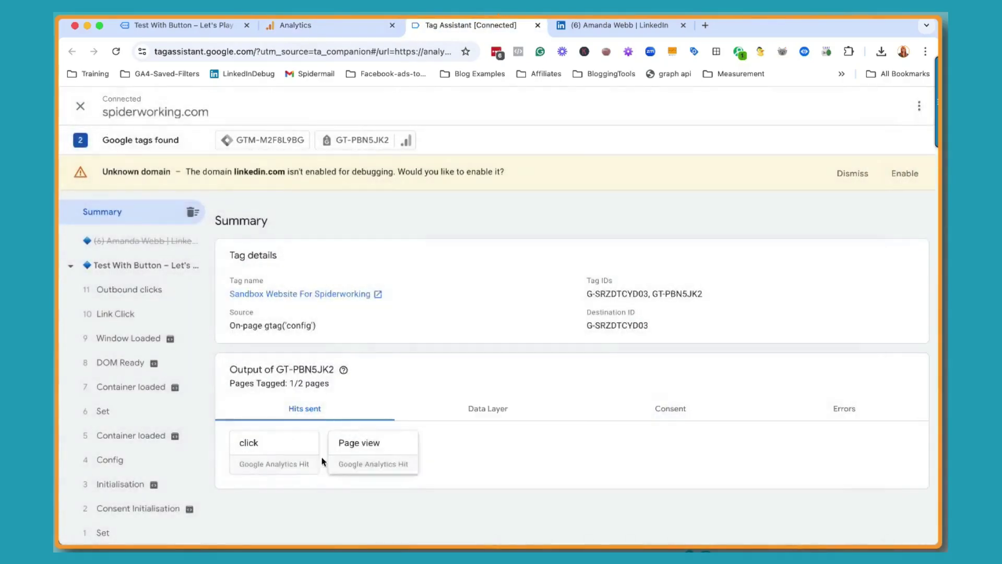
pyautogui.click(281, 452)
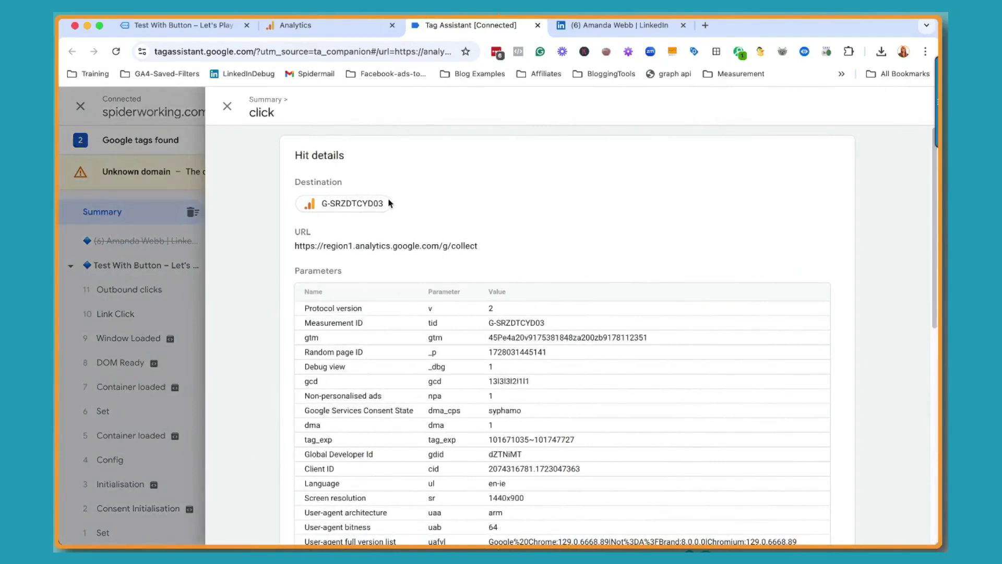
pyautogui.scroll(-5, 428, 288)
pyautogui.scroll(-5, 428, 289)
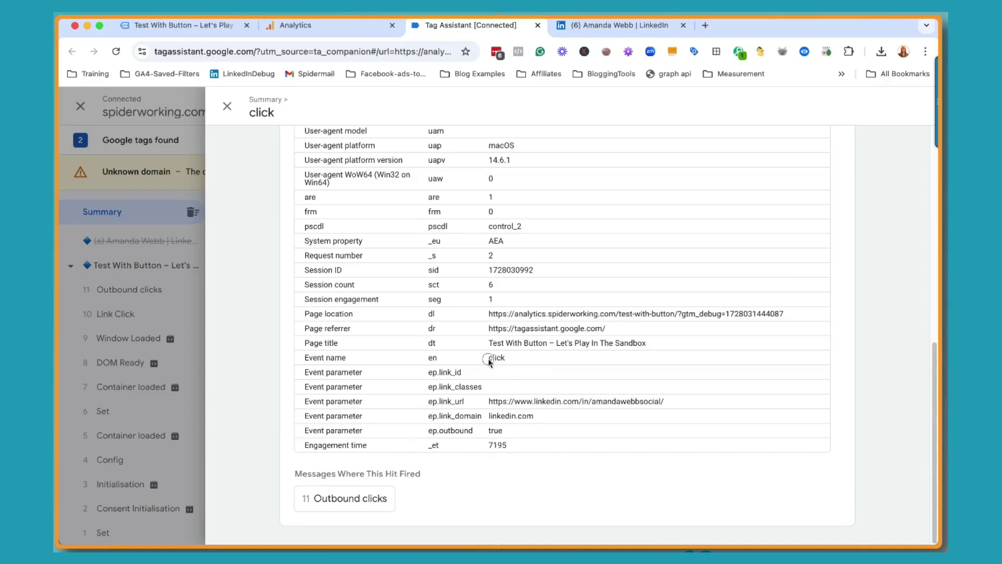
pyautogui.moveTo(485, 358); pyautogui.dragTo(507, 359)
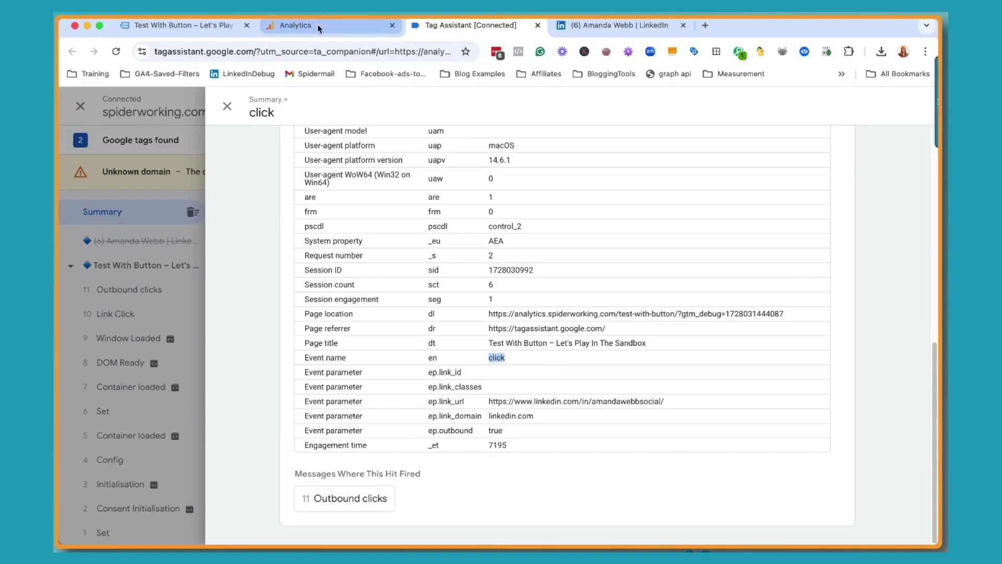
# - Set the event_name condition's value to 'click' in the custom event form
pyautogui.click(335, 24)
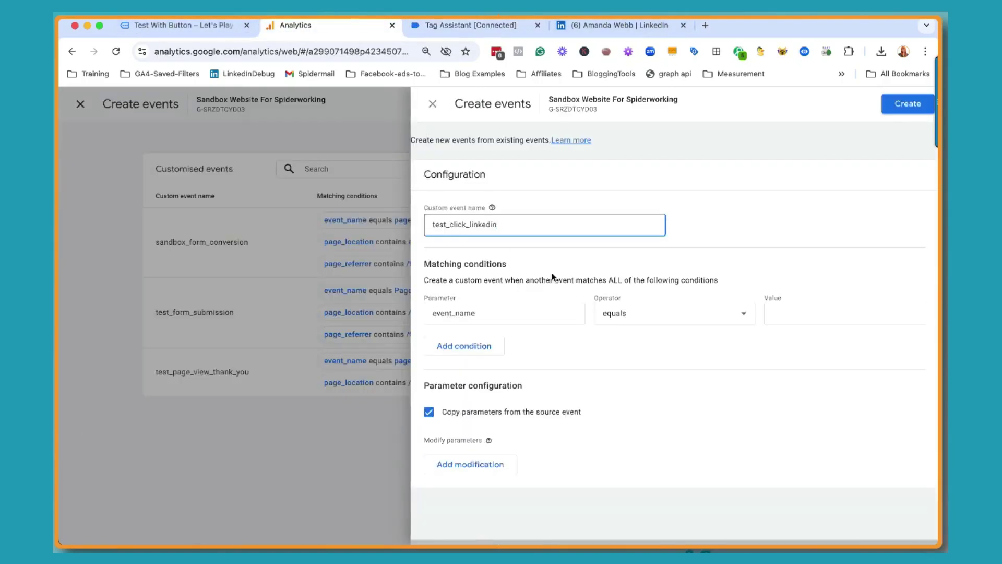
pyautogui.click(787, 313)
pyautogui.write('cl')
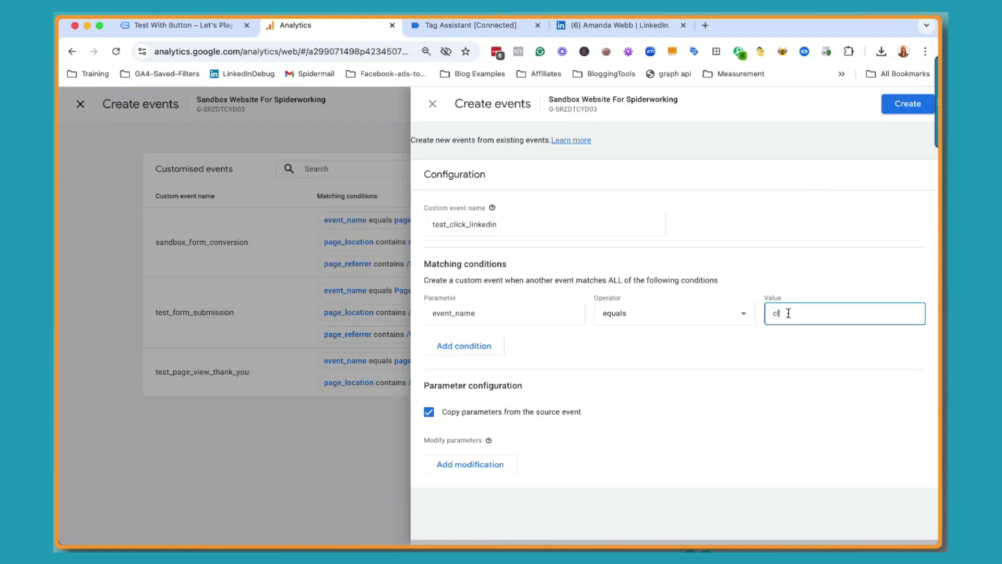
pyautogui.write('ick')
# - Add a second condition with parameter link_url and operator contains
pyautogui.click(467, 353)
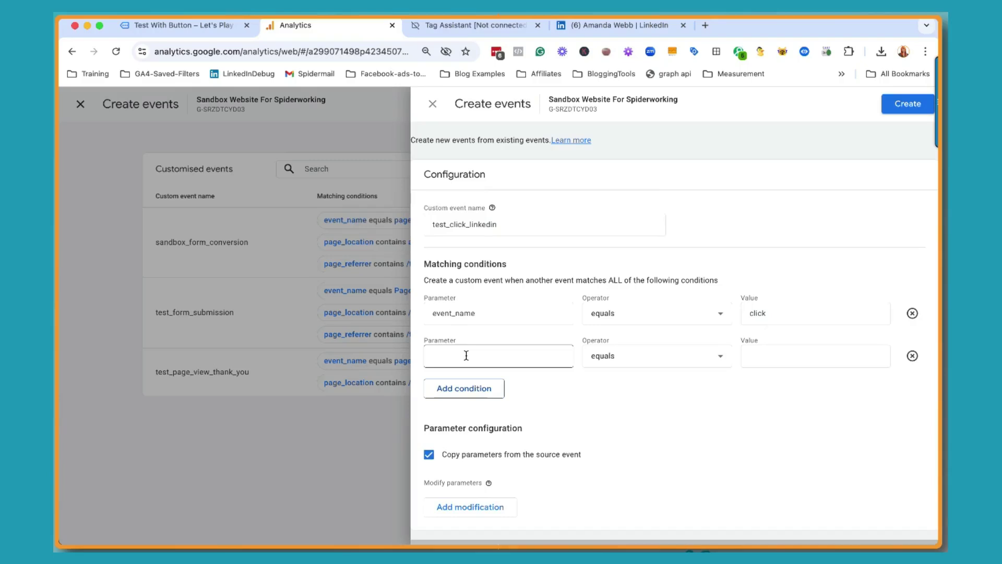
pyautogui.click(466, 355)
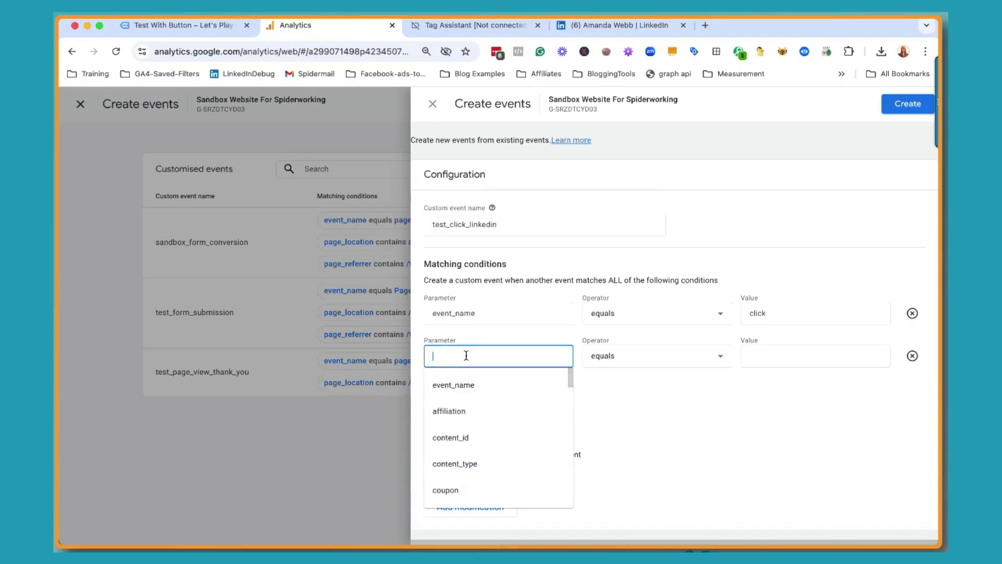
pyautogui.write('lin')
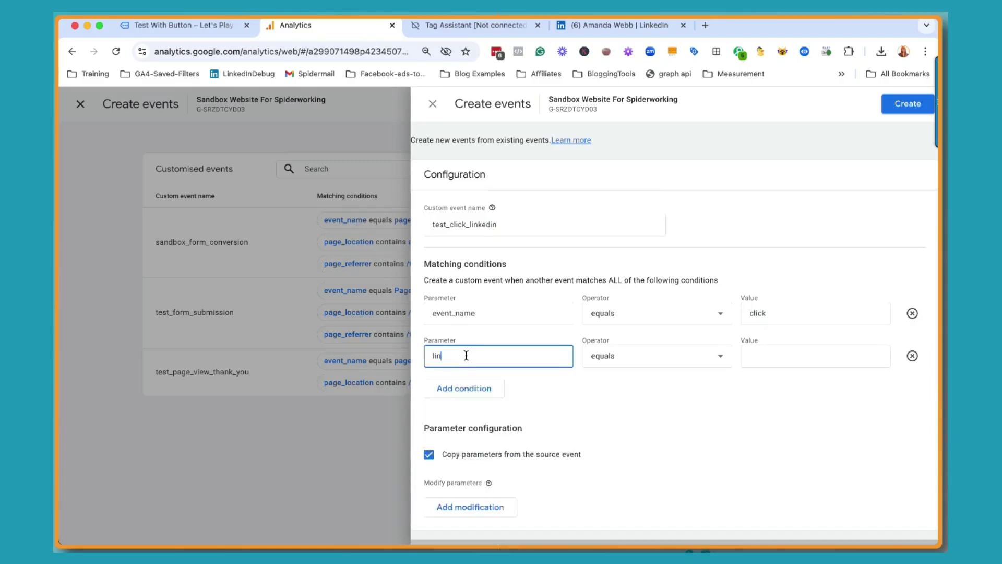
pyautogui.write('k_url')
pyautogui.click(664, 364)
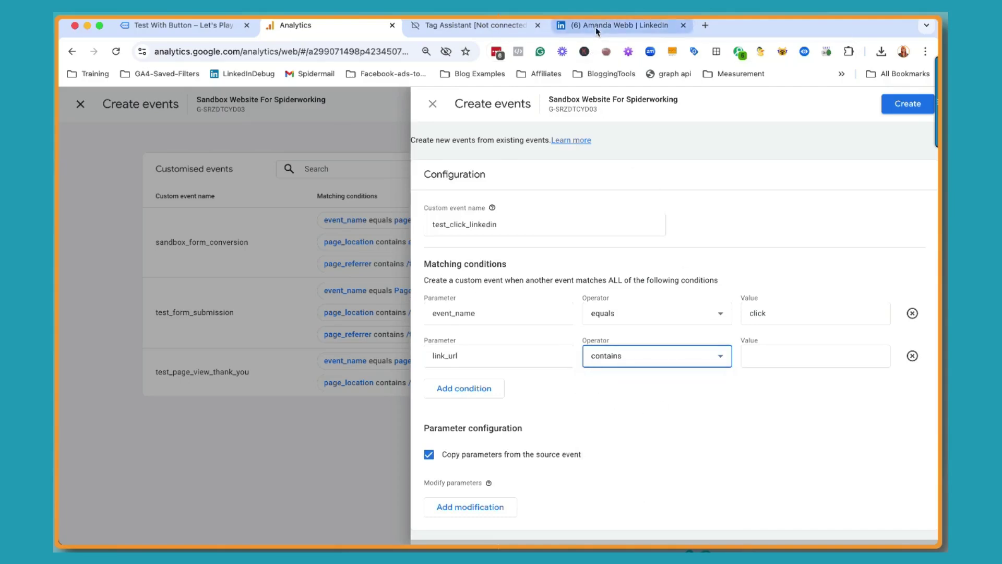
# - Paste the LinkedIn profile URL from Tag Assistant as the link_url value and create the event
pyautogui.click(527, 25)
pyautogui.moveTo(534, 401); pyautogui.dragTo(660, 409)
pyautogui.press('super+c')
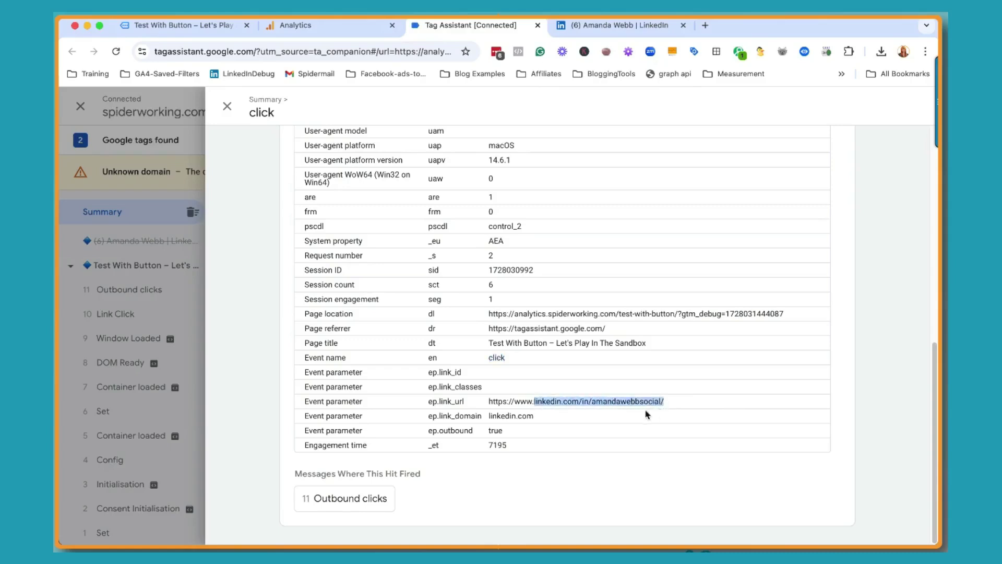
pyautogui.click(328, 26)
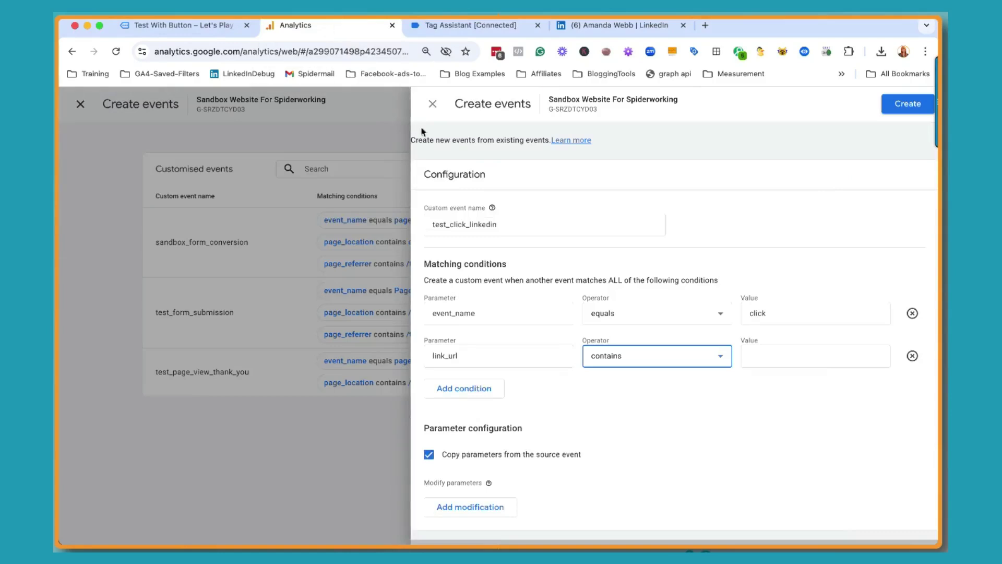
pyautogui.click(776, 360)
pyautogui.press('super+v')
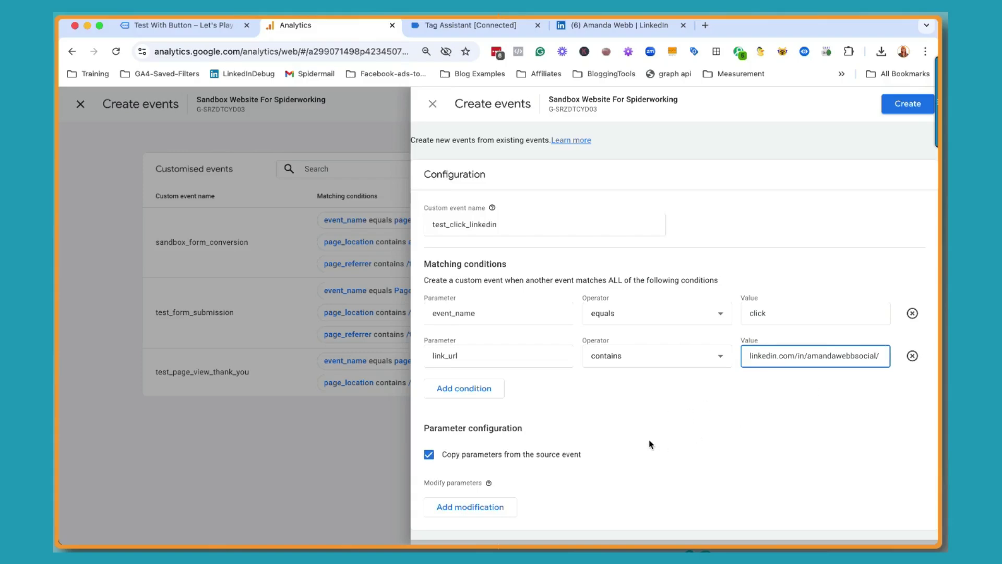
pyautogui.click(901, 110)
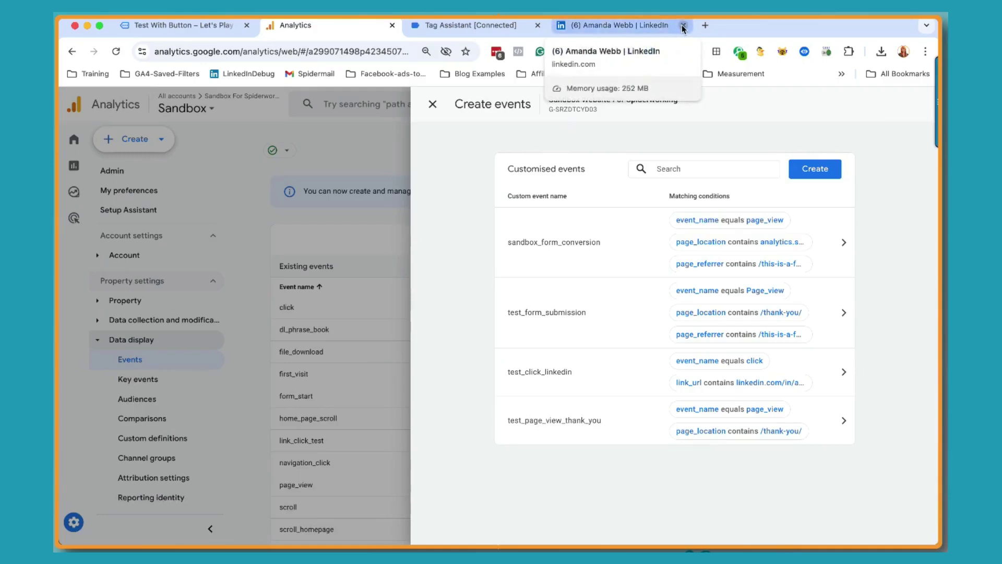
# - Close the LinkedIn and old Tag Assistant tabs, then reconnect Tag Assistant to the Test With Button page
pyautogui.click(683, 26)
pyautogui.click(538, 26)
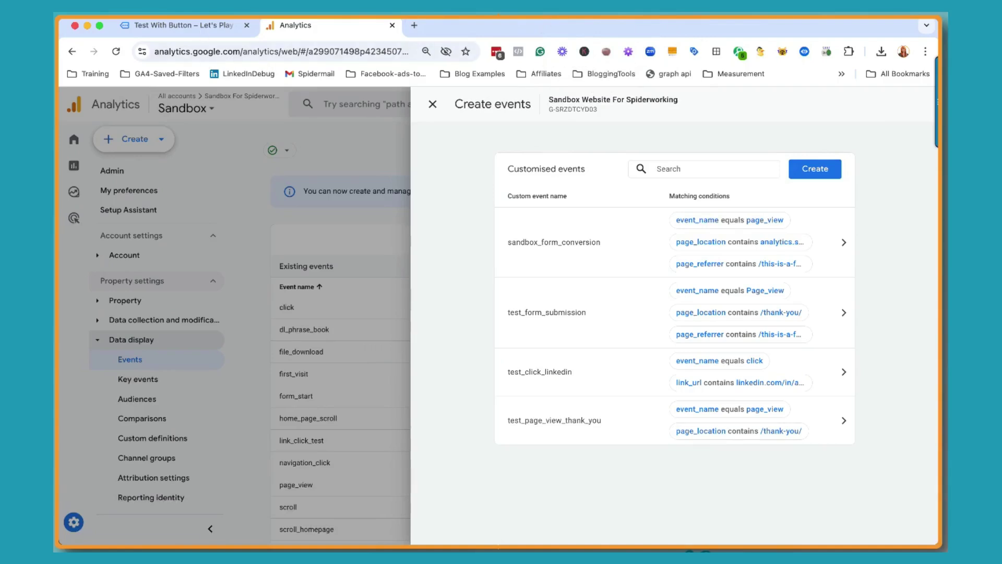
pyautogui.click(174, 25)
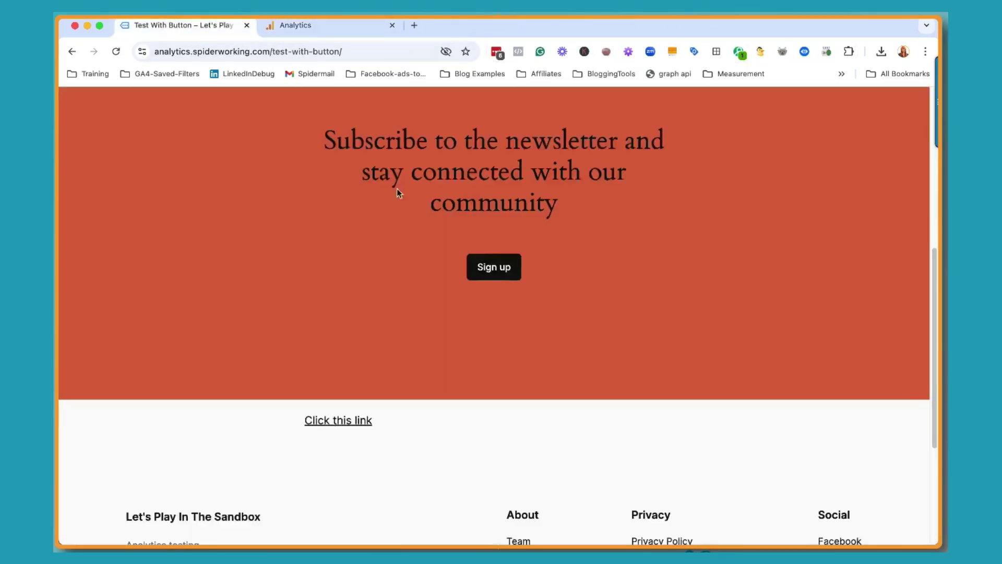
pyautogui.click(695, 52)
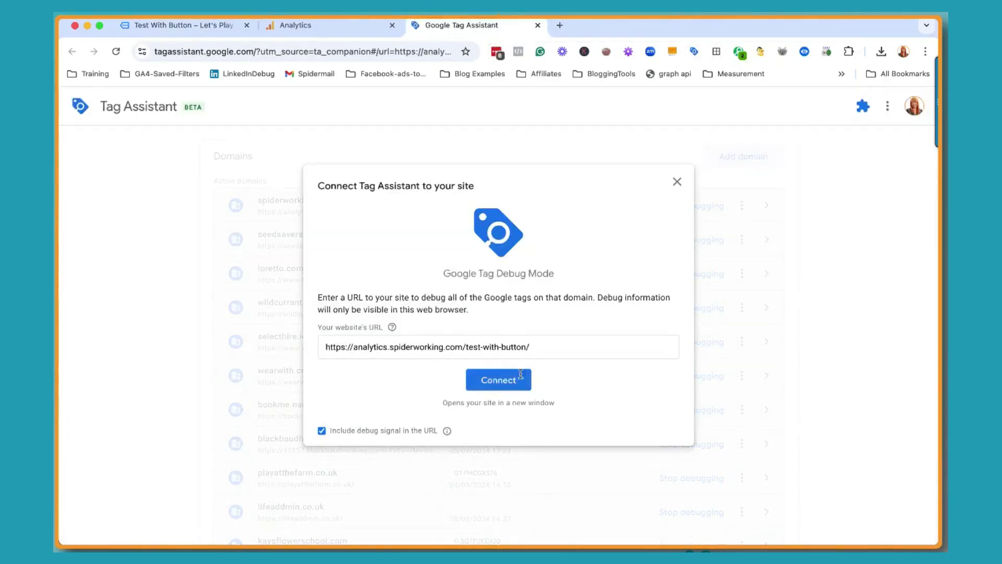
pyautogui.click(501, 381)
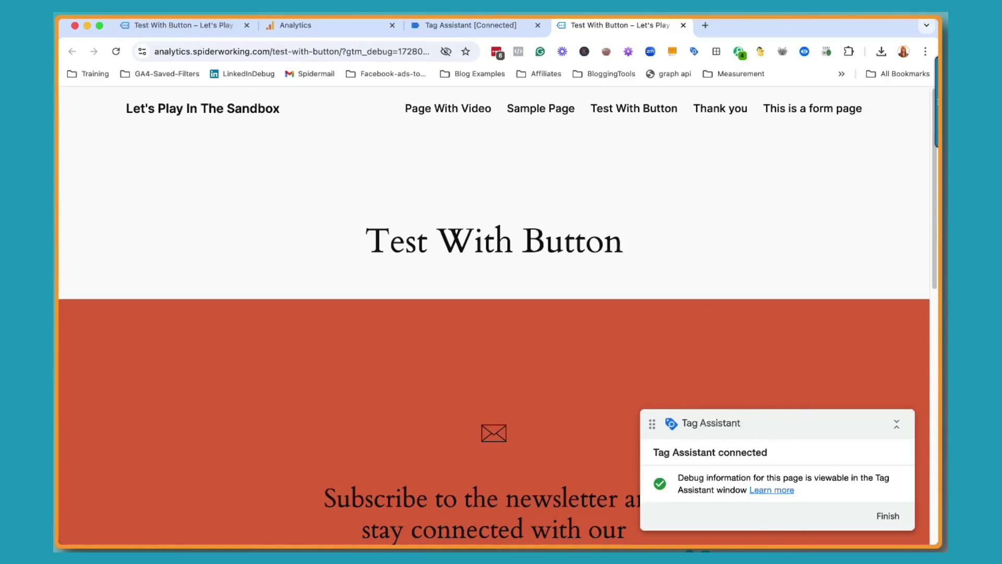
# - Confirm the new Tag Assistant connection, then on the debug page follow 'Click this link' to LinkedIn
pyautogui.click(478, 23)
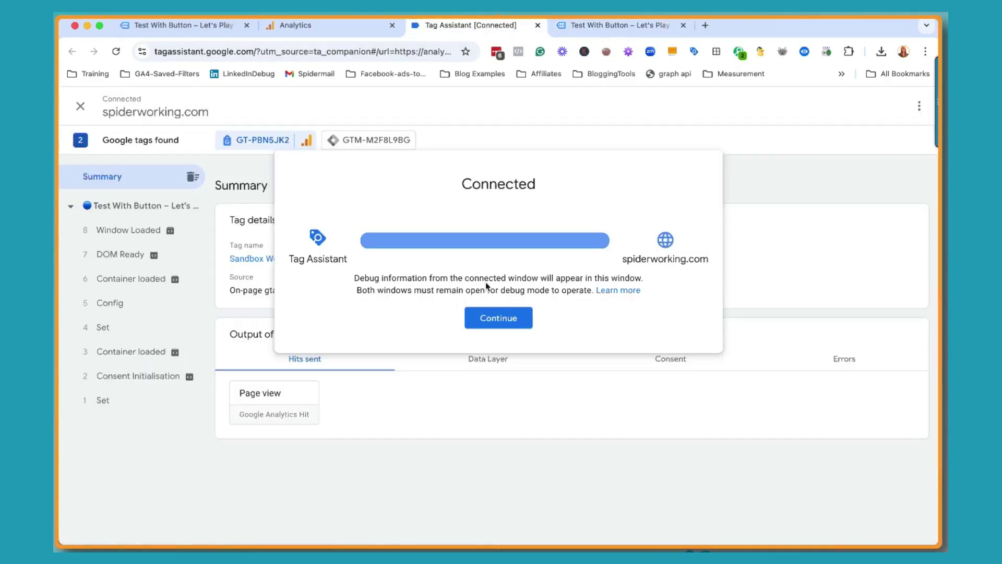
pyautogui.click(497, 326)
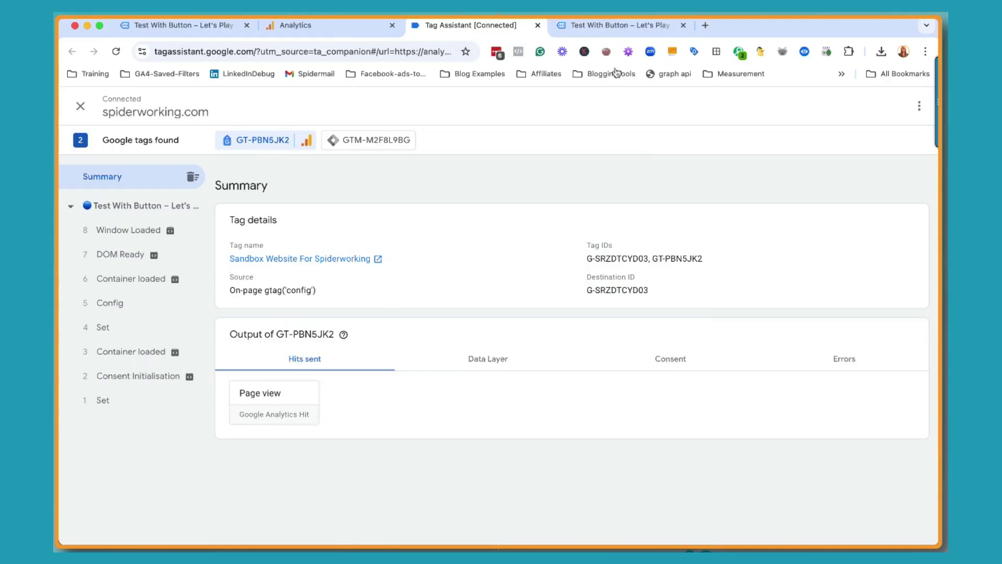
pyautogui.click(624, 29)
pyautogui.scroll(-5, 420, 299)
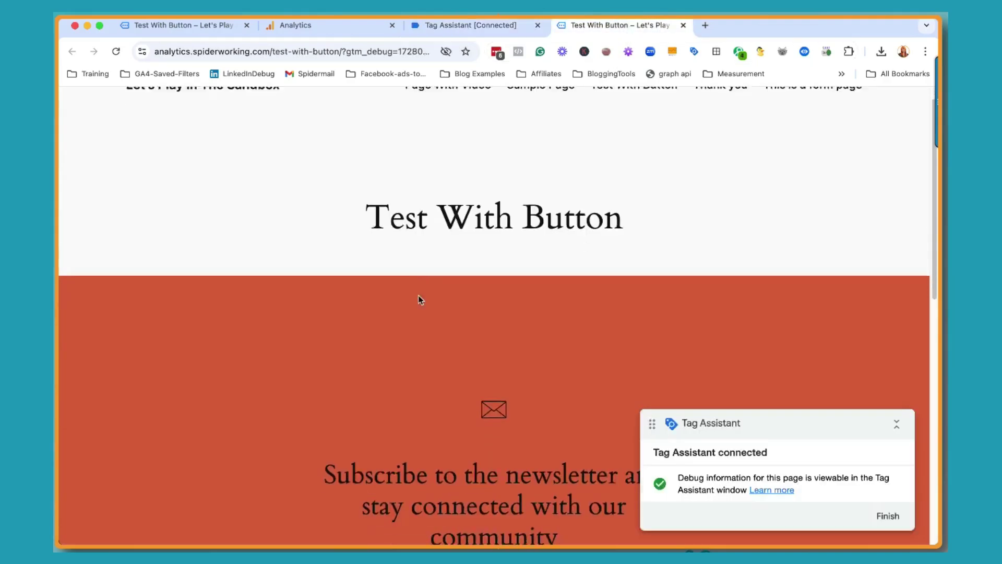
pyautogui.scroll(-3, 418, 296)
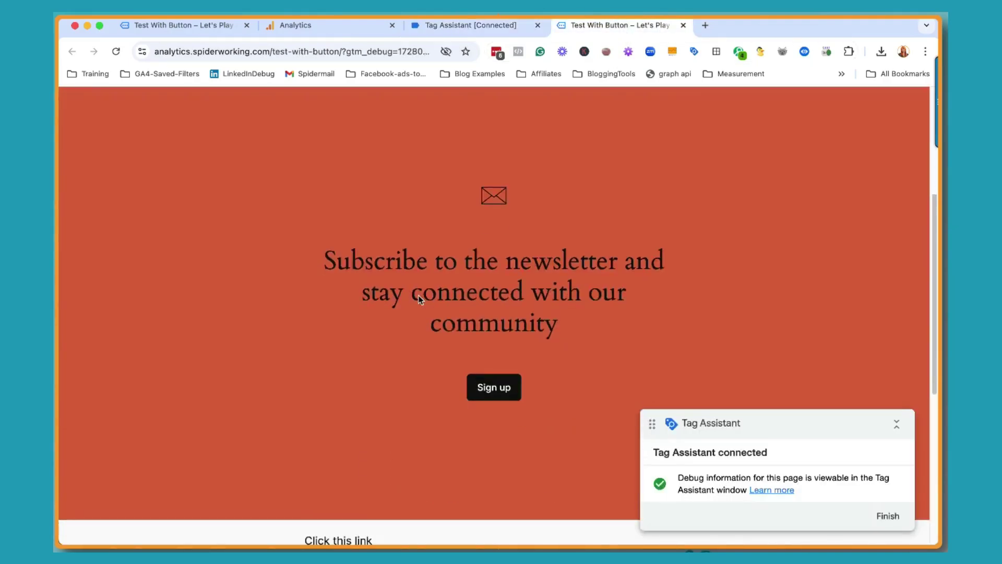
pyautogui.scroll(-1, 418, 295)
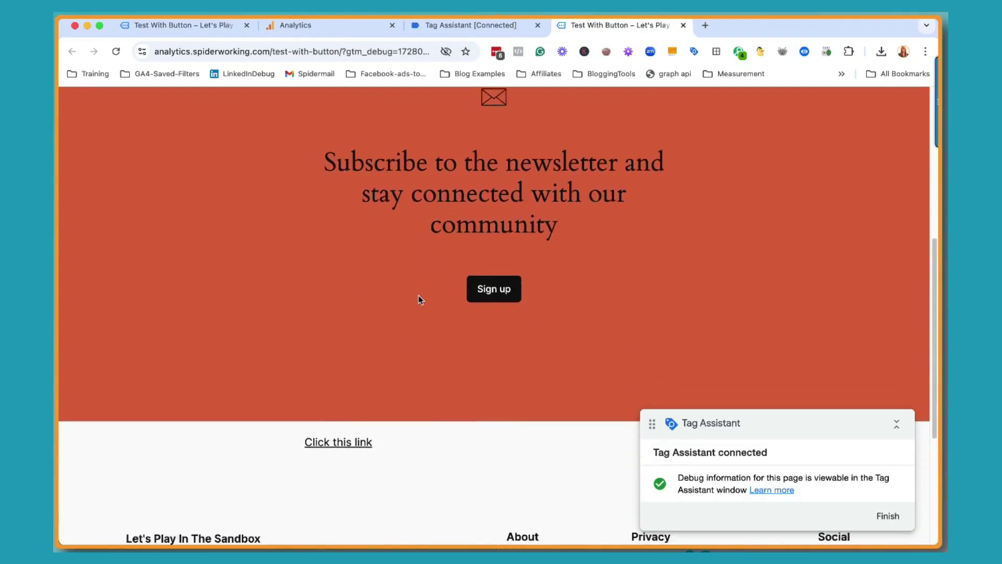
pyautogui.click(350, 442)
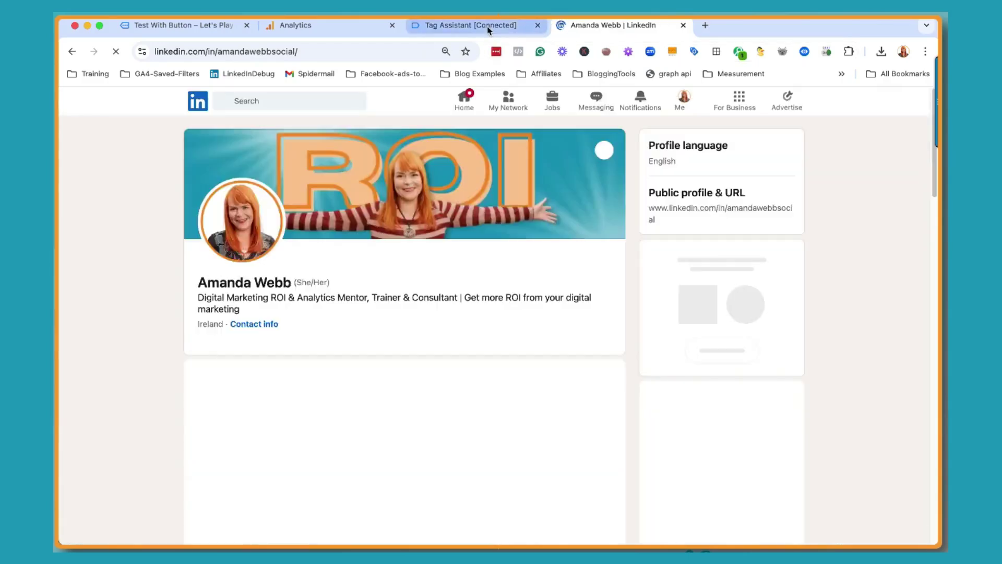
# - Check in Tag Assistant that GT-PBN5JK2 sent a test_click_linkedin hit, and review its details
pyautogui.click(489, 30)
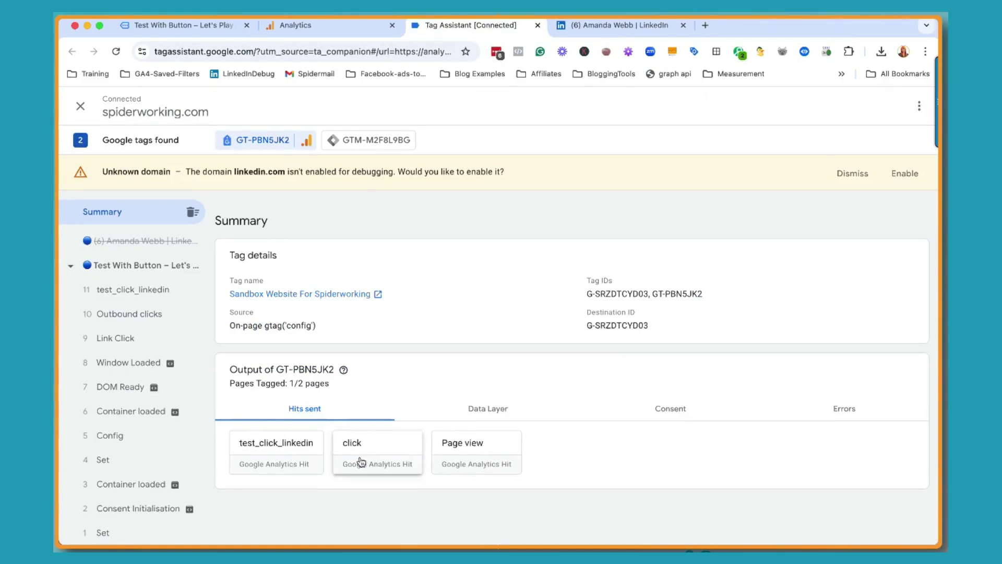
pyautogui.click(275, 453)
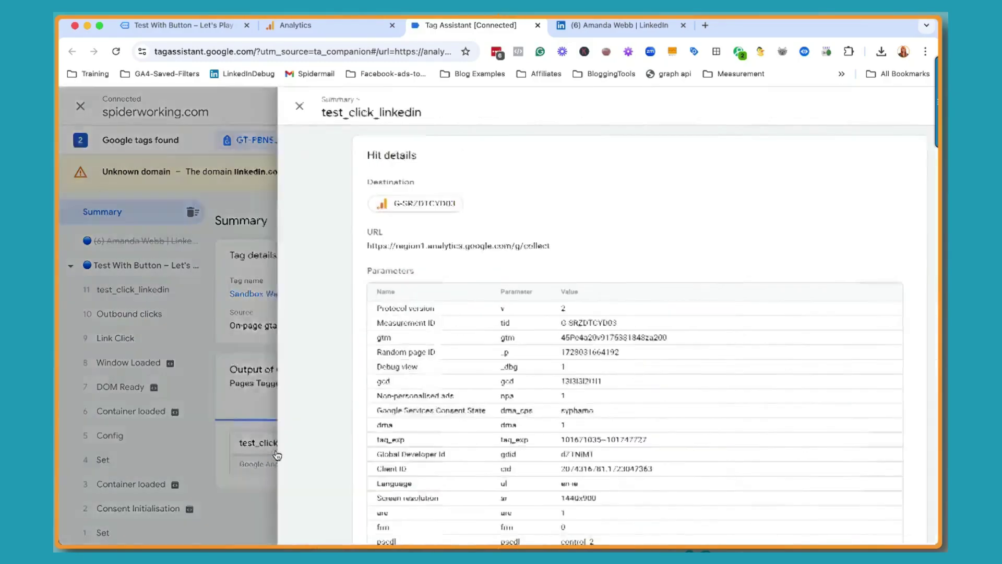
pyautogui.click(227, 106)
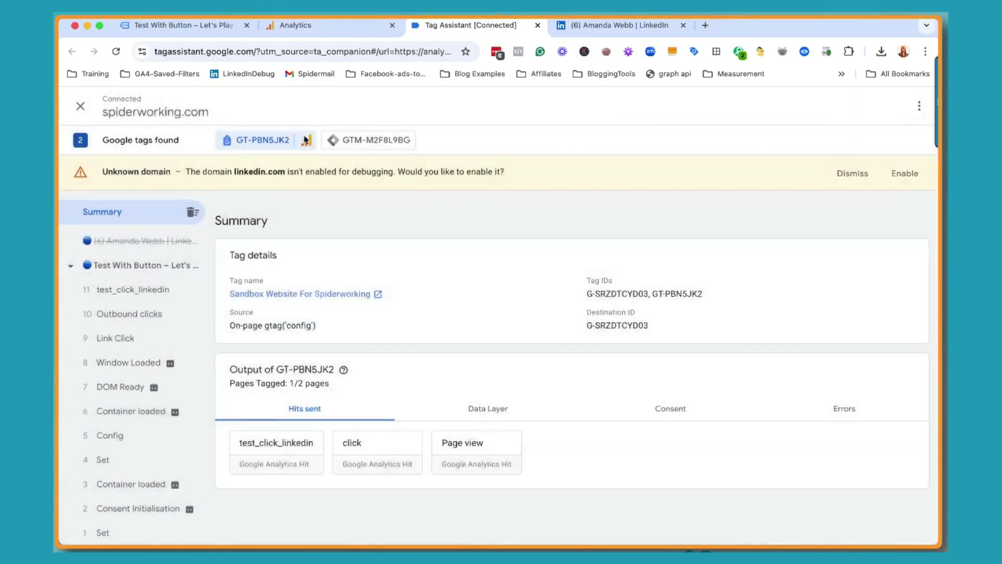